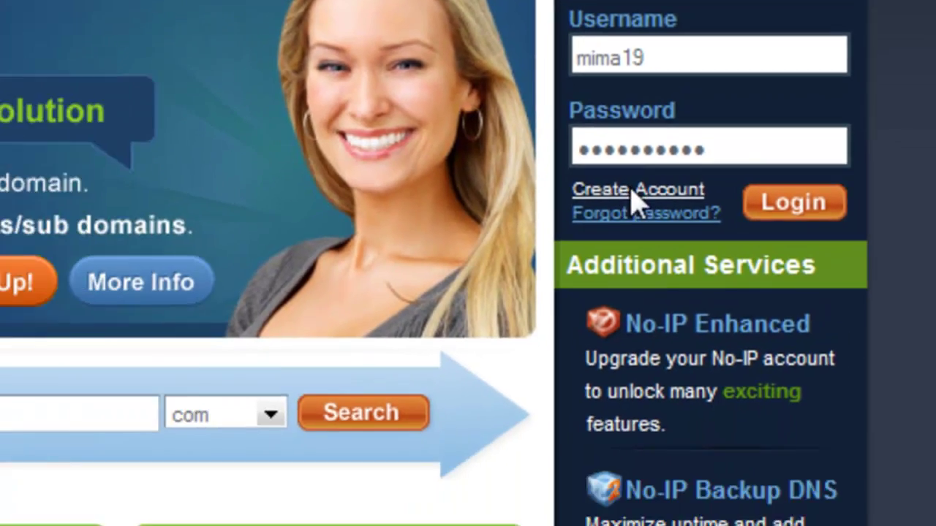
Go to account creation and choose the Free DNS sign-up plan at $0 / year
{"action": "left_click", "coordinate": [446, 268]}
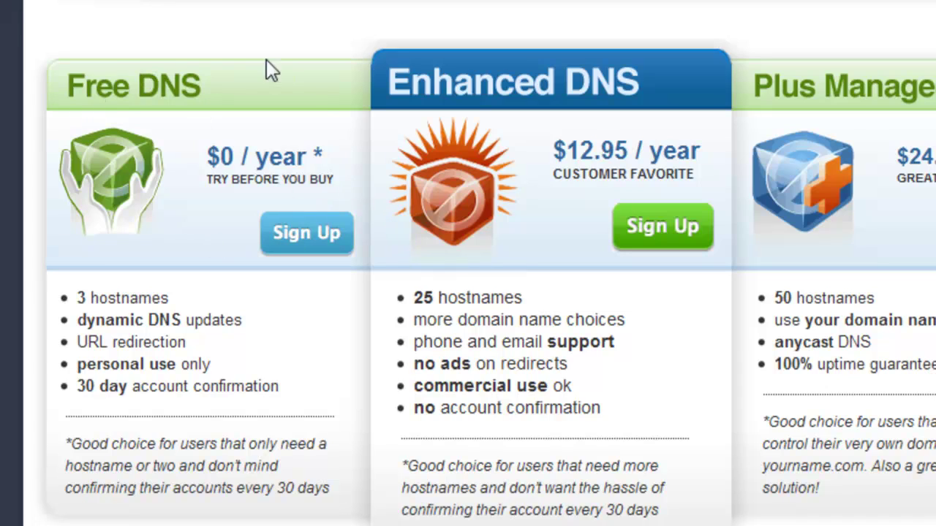
{"action": "left_click", "coordinate": [300, 238]}
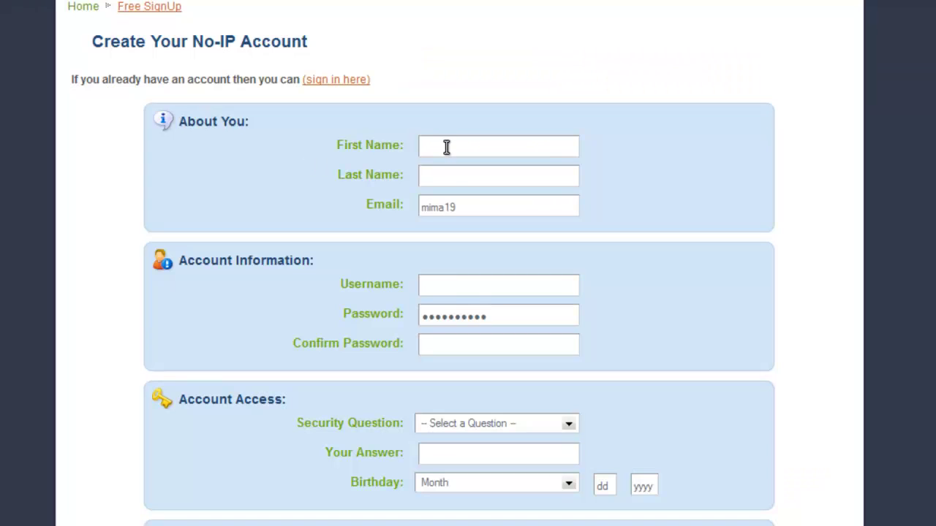
Examine the account creation form's personal, login, security question, birthday, verification and Terms of Service sections
{"action": "left_click", "coordinate": [447, 175]}
{"action": "left_click_drag", "start_coordinate": [456, 208], "coordinate": [427, 209]}
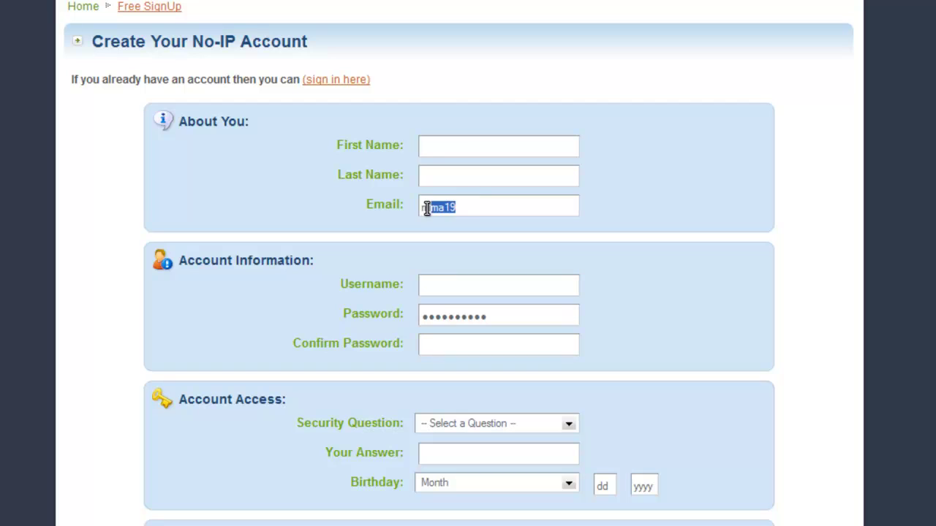
{"action": "left_click", "coordinate": [463, 211]}
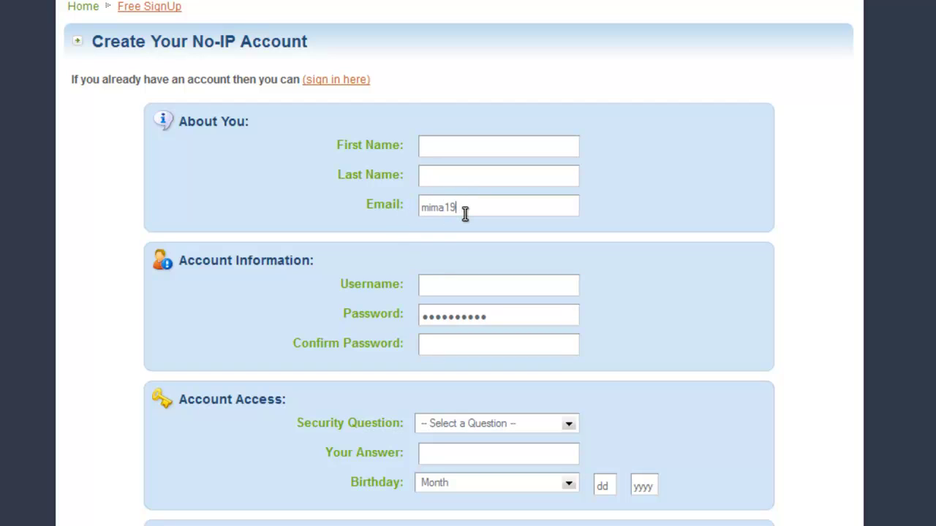
{"action": "left_click", "coordinate": [478, 288]}
{"action": "scroll", "coordinate": [439, 328], "scroll_direction": "down", "scroll_amount": 3}
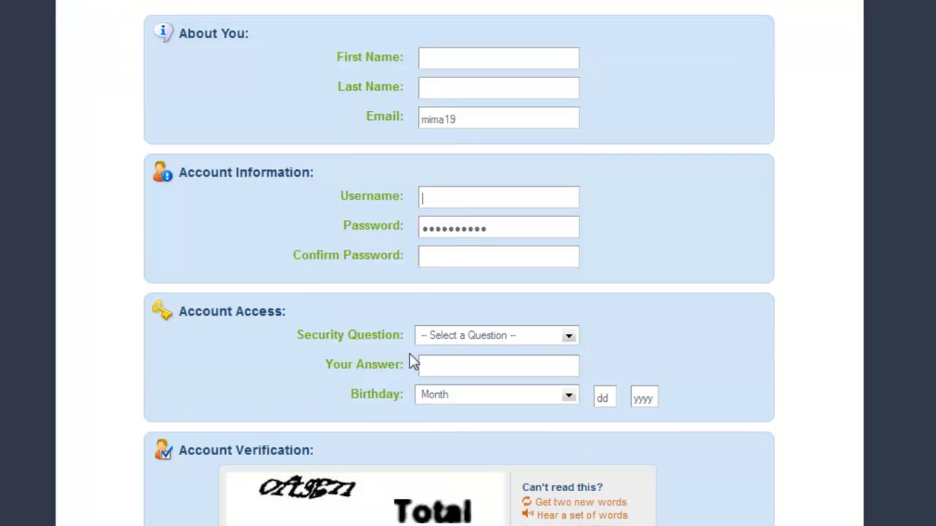
{"action": "left_click", "coordinate": [449, 333]}
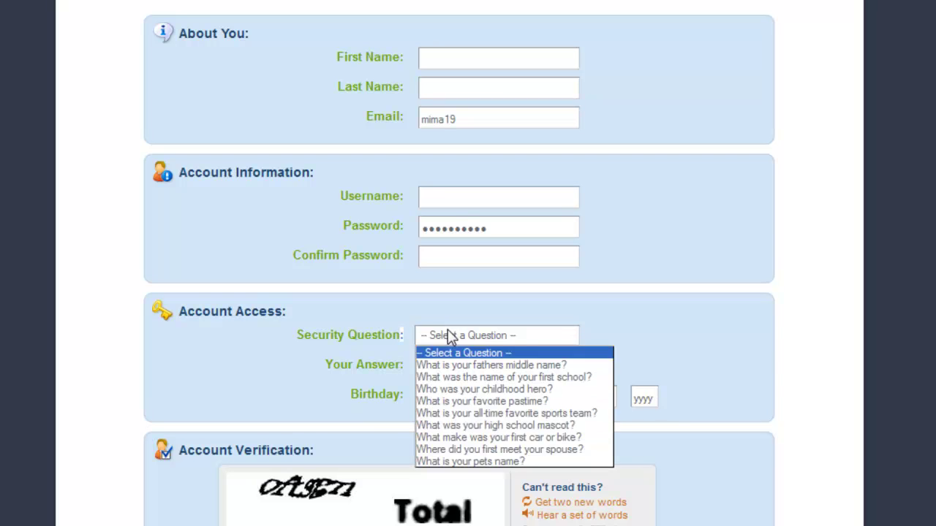
{"action": "left_click", "coordinate": [559, 303]}
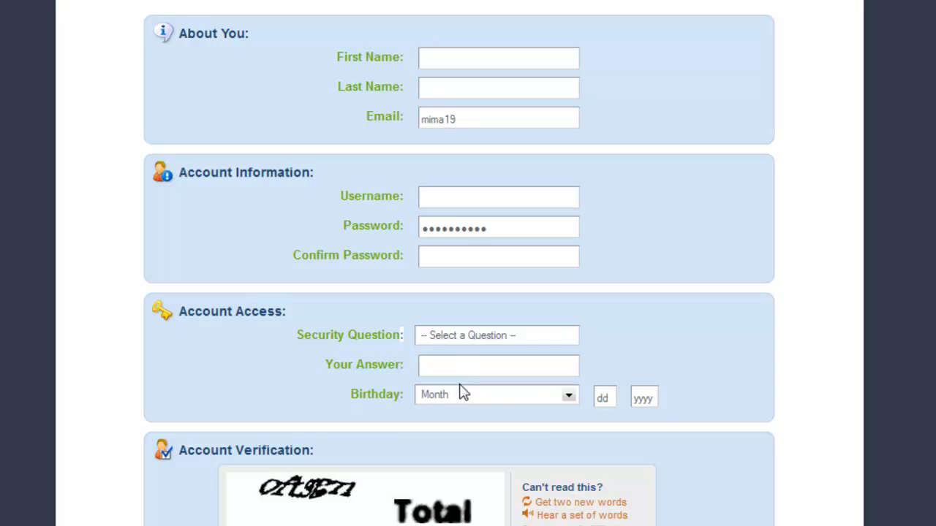
{"action": "scroll", "coordinate": [229, 416], "scroll_direction": "down", "scroll_amount": 3}
{"action": "scroll", "coordinate": [228, 416], "scroll_direction": "down", "scroll_amount": 3}
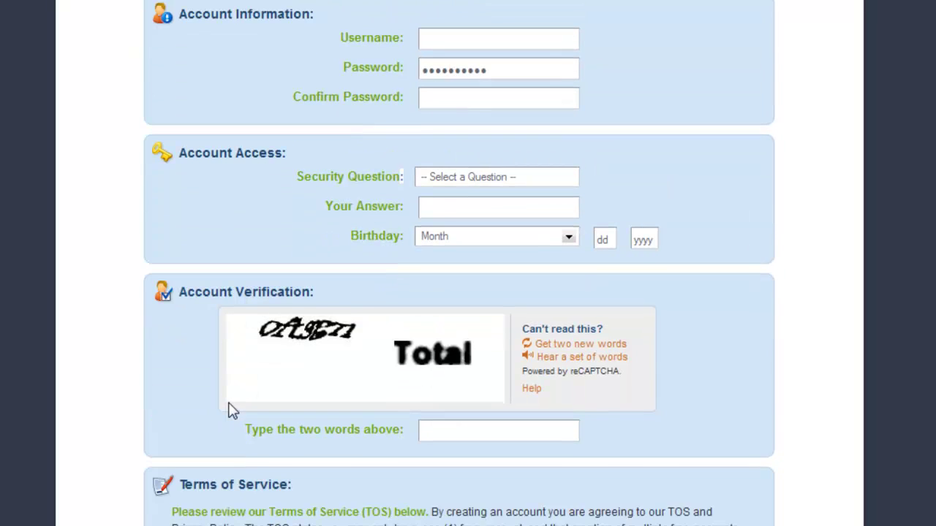
{"action": "scroll", "coordinate": [307, 391], "scroll_direction": "down", "scroll_amount": 1}
{"action": "scroll", "coordinate": [369, 416], "scroll_direction": "down", "scroll_amount": 1}
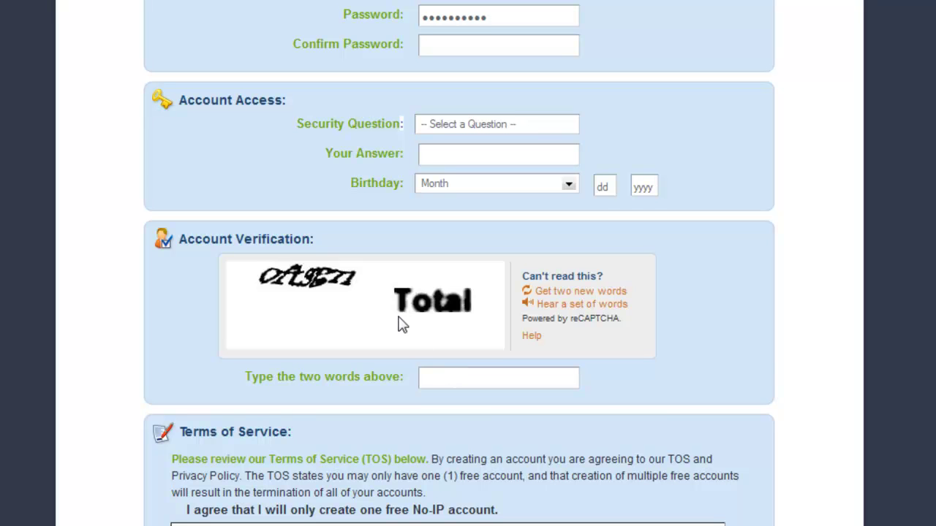
{"action": "scroll", "coordinate": [398, 325], "scroll_direction": "down", "scroll_amount": 1}
{"action": "scroll", "coordinate": [459, 264], "scroll_direction": "down", "scroll_amount": 1}
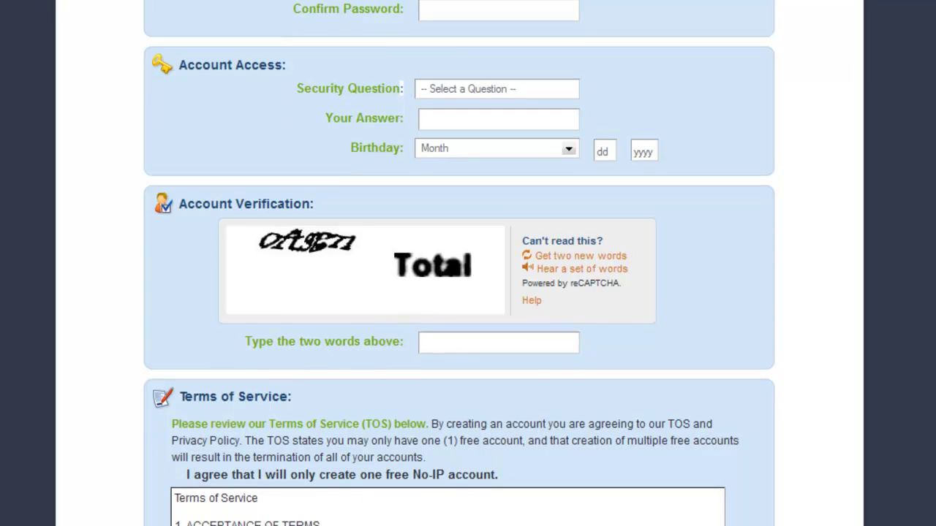
{"action": "scroll", "coordinate": [168, 438], "scroll_direction": "down", "scroll_amount": 2}
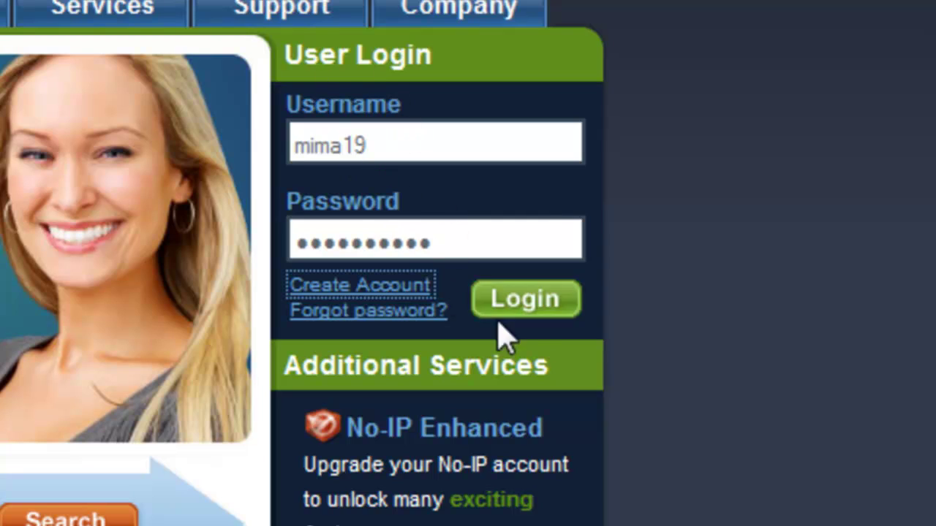
Log in to the existing No-IP account with the prefilled credentials and open the form for adding a host
{"action": "left_click", "coordinate": [526, 307]}
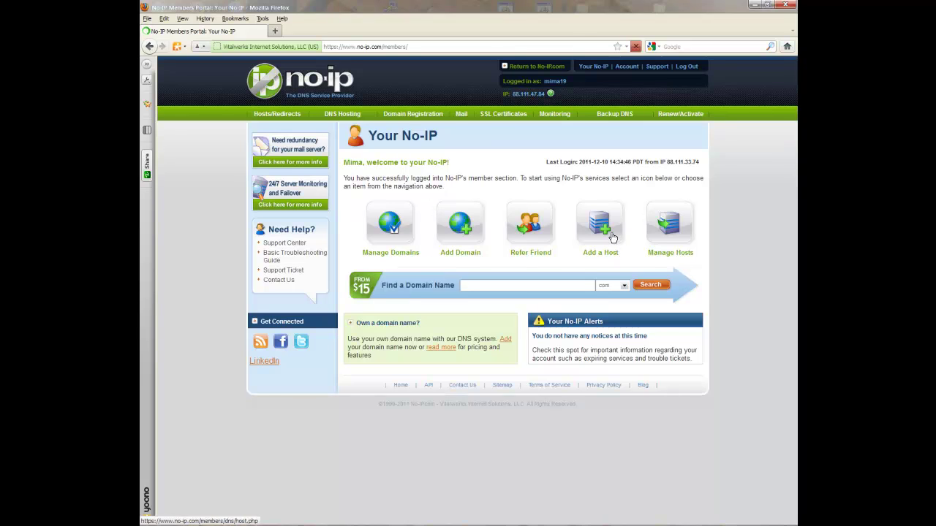
{"action": "left_click", "coordinate": [613, 234]}
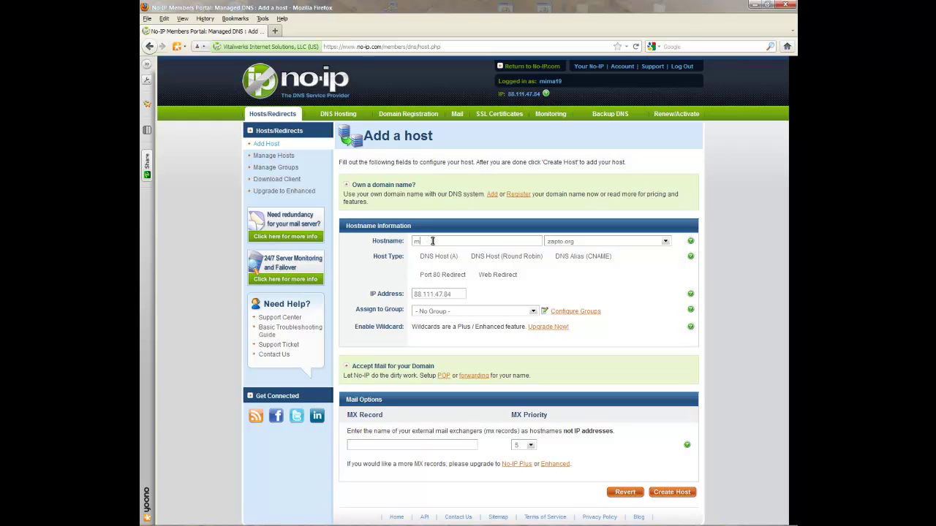
Enter mc_mima19 as the hostname and choose no-ip.org as its domain
{"action": "left_click", "coordinate": [432, 241]}
{"action": "type", "text": "mc_mima19"}
{"action": "left_click_drag", "start_coordinate": [451, 242], "coordinate": [424, 234]}
{"action": "left_click", "coordinate": [624, 242]}
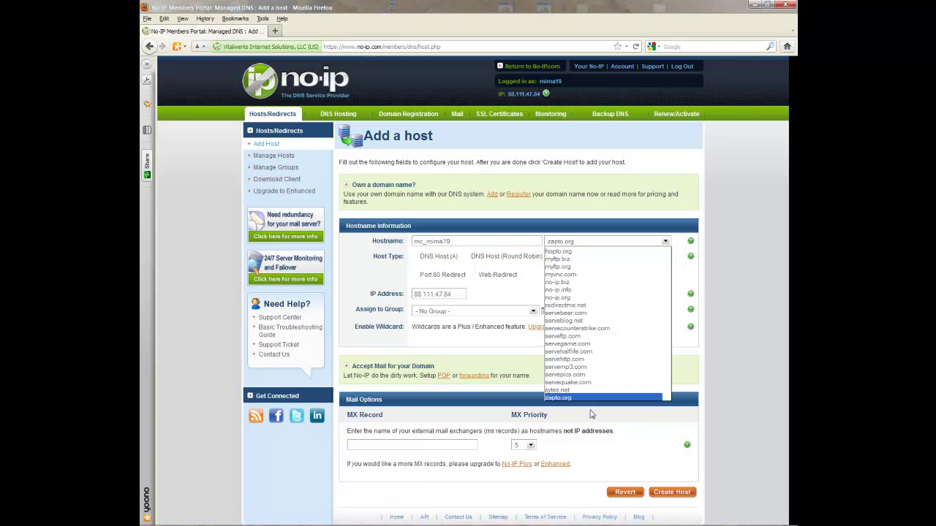
{"action": "left_click", "coordinate": [594, 298]}
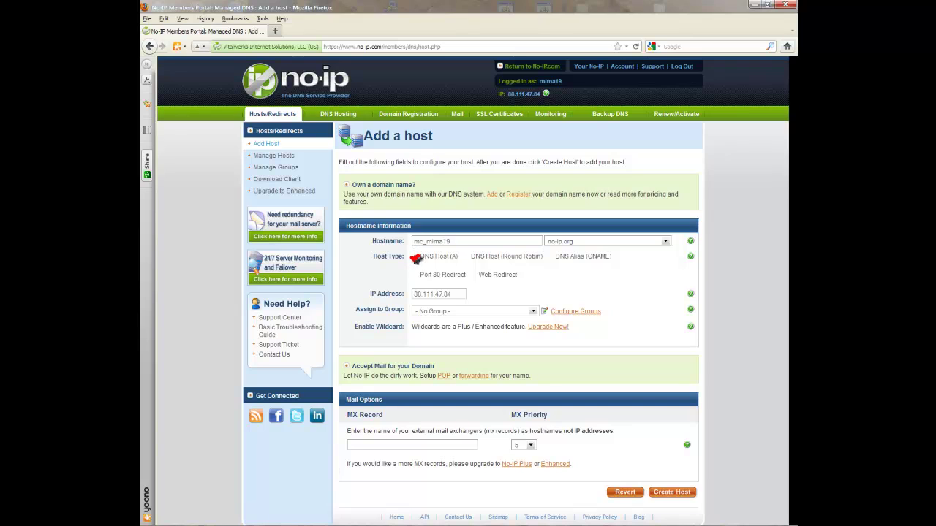
Review the host type options and try to create the host as mc_mima19.no-ip.org
{"action": "triple_click", "coordinate": [415, 260]}
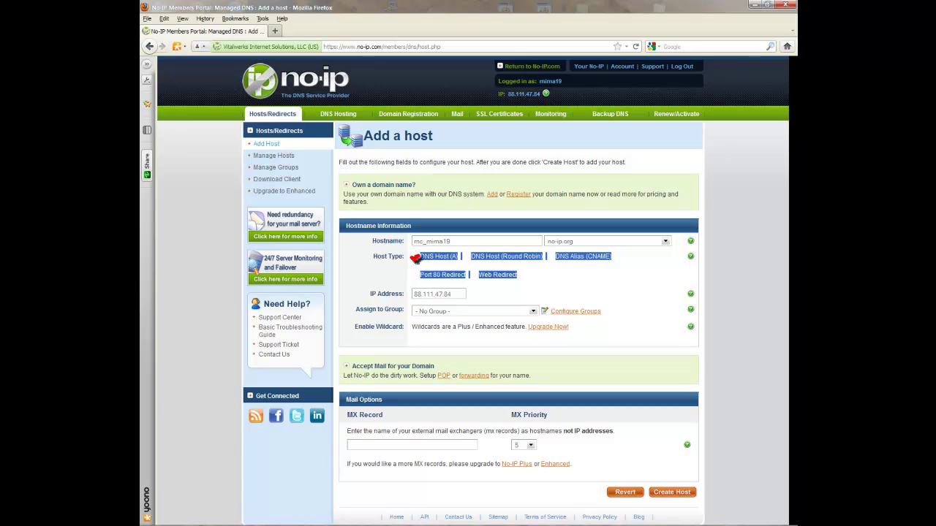
{"action": "scroll", "coordinate": [415, 261], "scroll_direction": "down", "scroll_amount": 1}
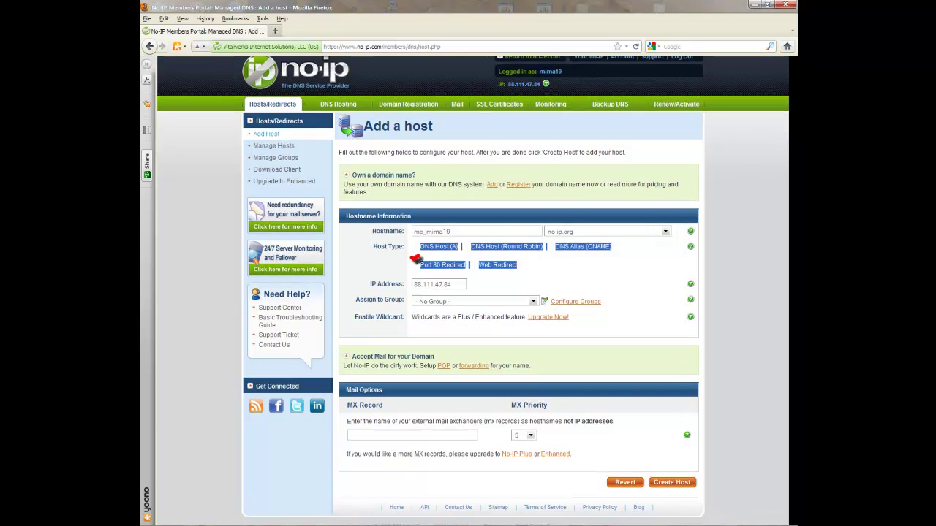
{"action": "scroll", "coordinate": [461, 320], "scroll_direction": "down", "scroll_amount": 1}
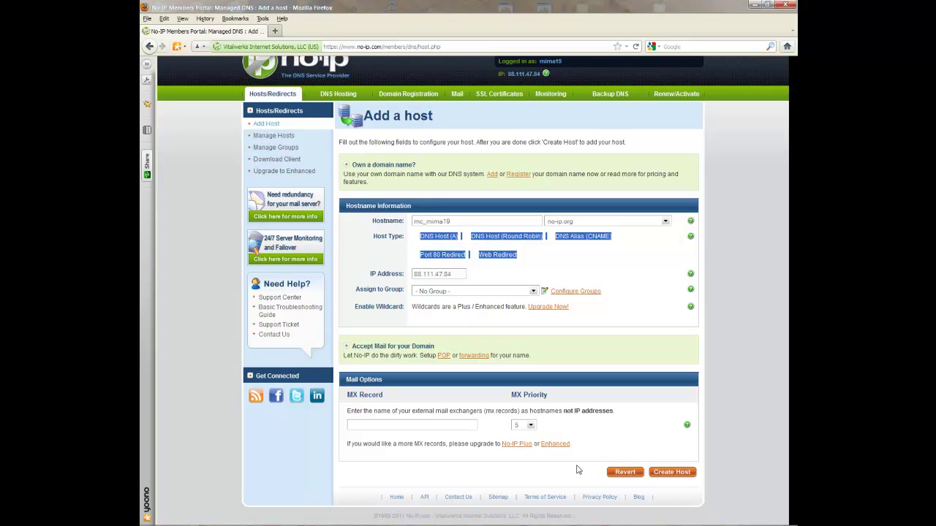
{"action": "left_click", "coordinate": [664, 474]}
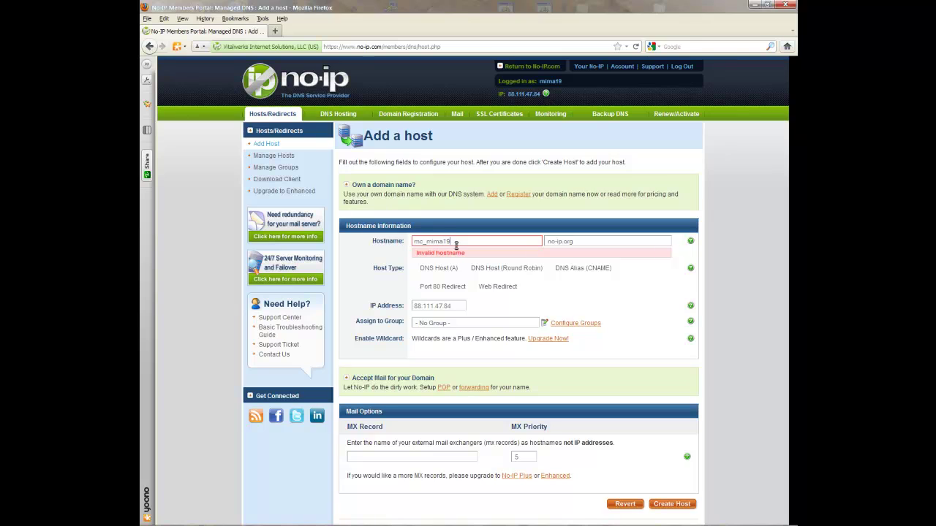
Remove the underscore so the hostname is mcmima19, and create the host
{"action": "left_click", "coordinate": [422, 241]}
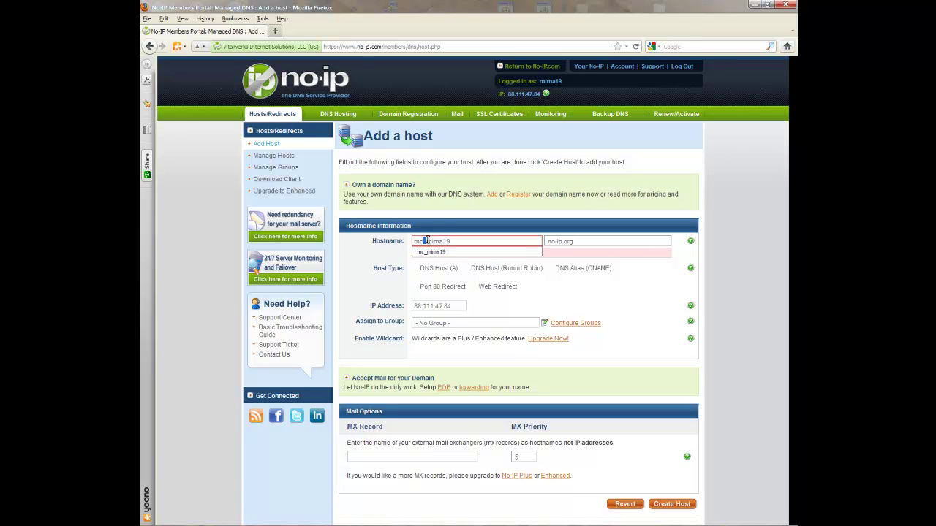
{"action": "key", "text": "BackSpace"}
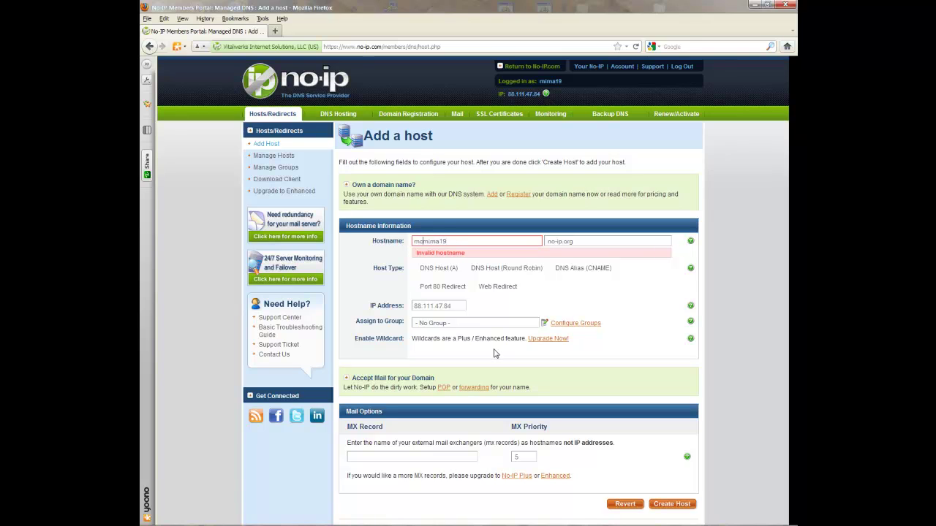
{"action": "left_click", "coordinate": [655, 509]}
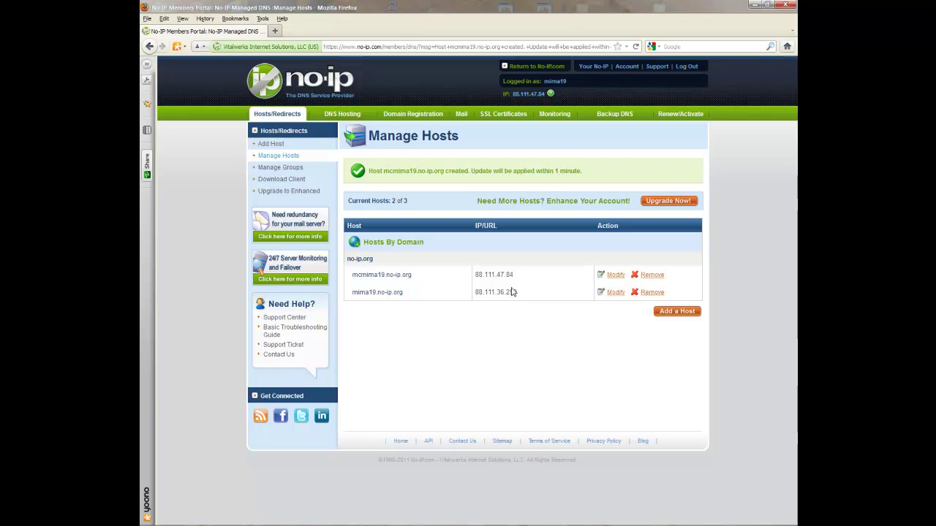
{"action": "left_click_drag", "start_coordinate": [351, 283], "coordinate": [585, 281]}
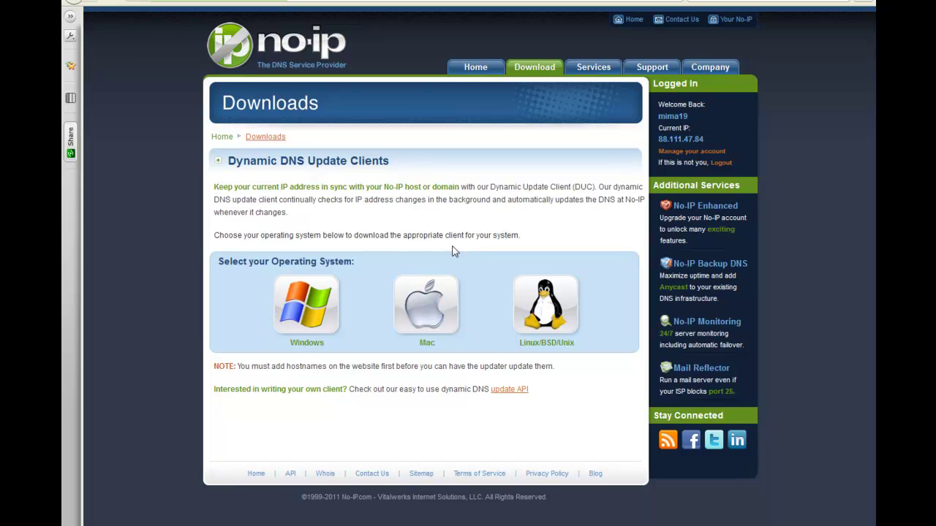
Download the Windows Dynamic Update Client 3.0.4 and save the ducsetup.exe file
{"action": "left_click", "coordinate": [313, 339]}
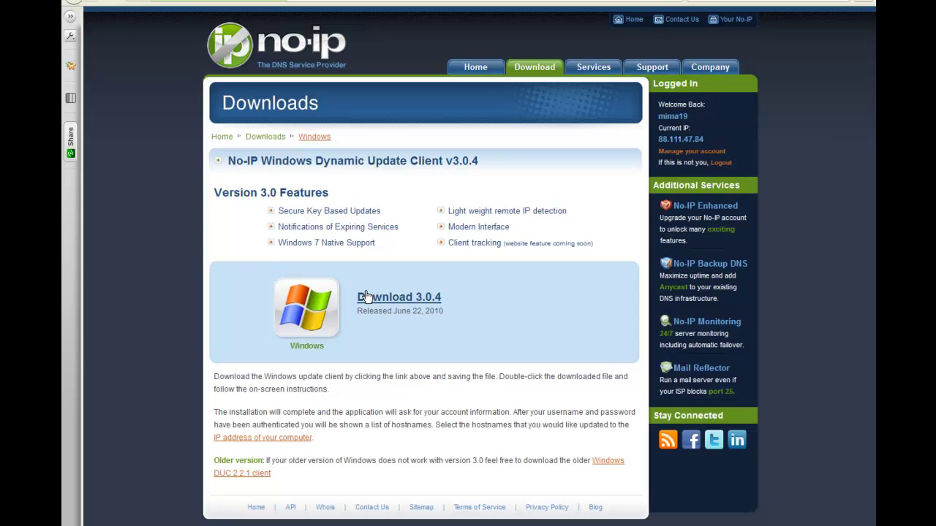
{"action": "left_click", "coordinate": [367, 297]}
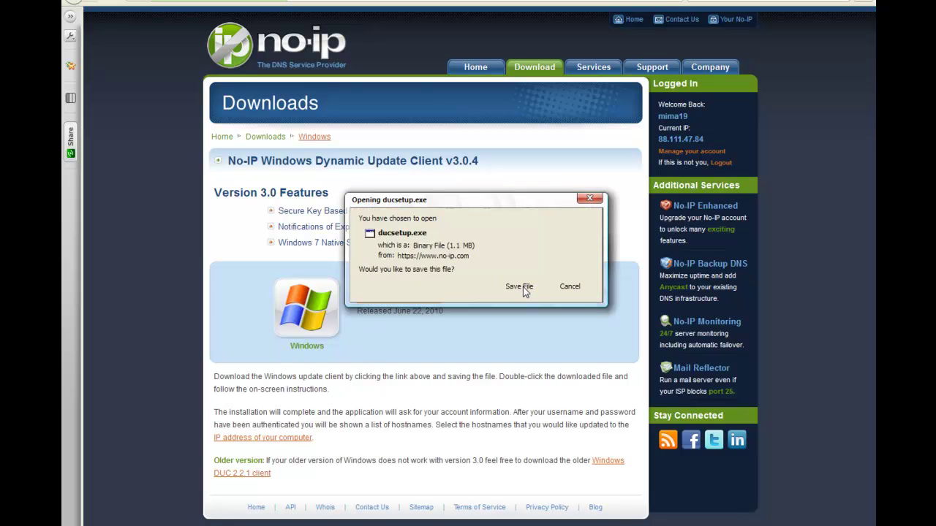
{"action": "left_click", "coordinate": [524, 288]}
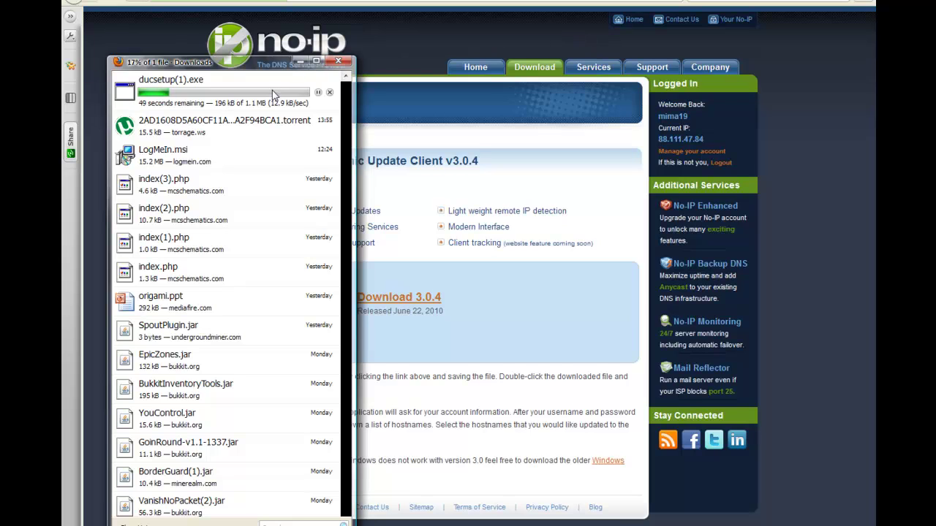
{"action": "left_click_drag", "start_coordinate": [343, 100], "coordinate": [351, 82]}
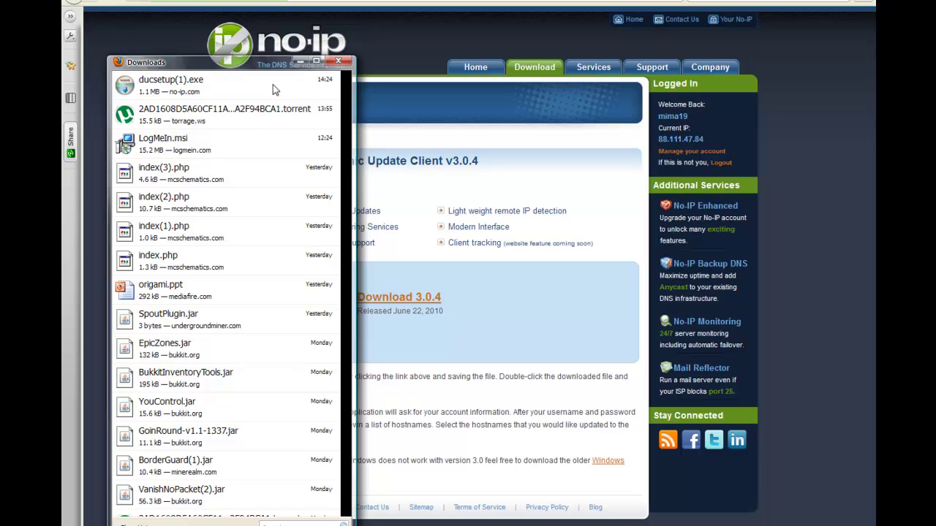
Launch the downloaded ducsetup(1).exe installer and allow it to run despite the unverified publisher
{"action": "left_click", "coordinate": [274, 89]}
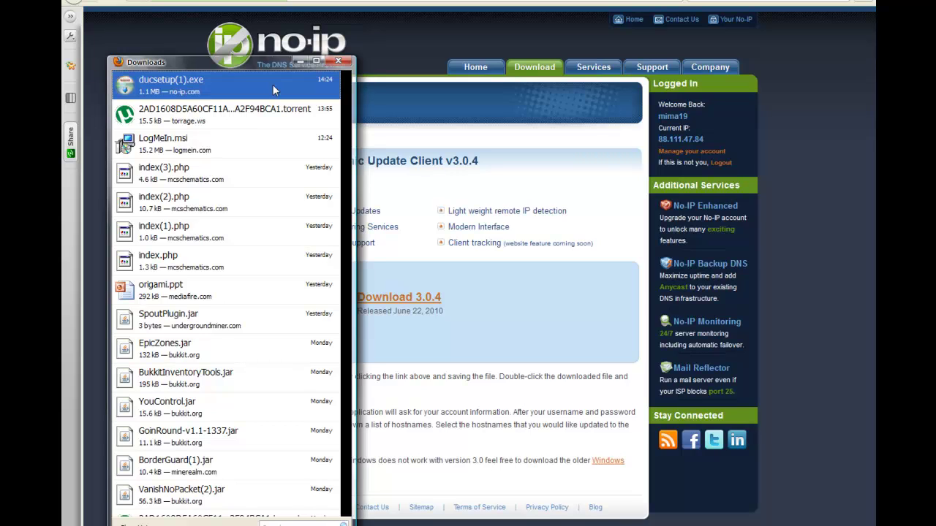
{"action": "double_click", "coordinate": [271, 84]}
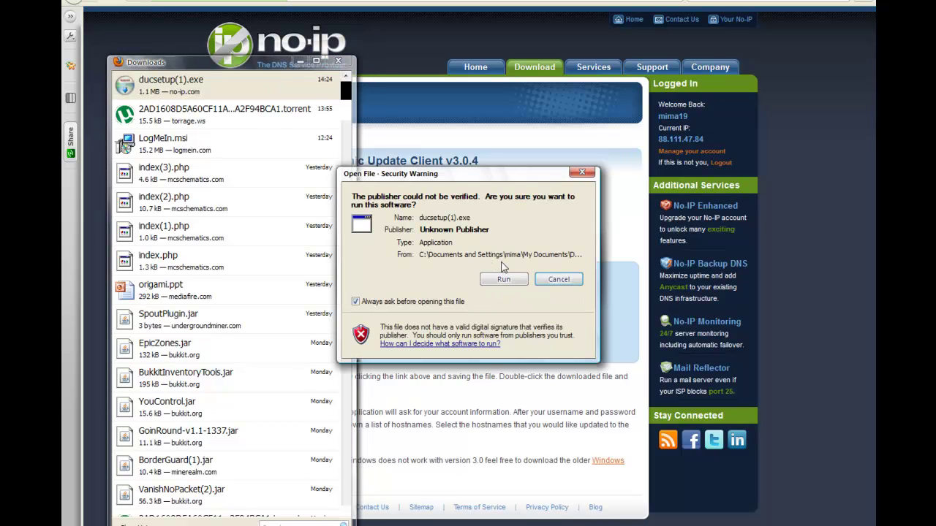
{"action": "left_click", "coordinate": [503, 280]}
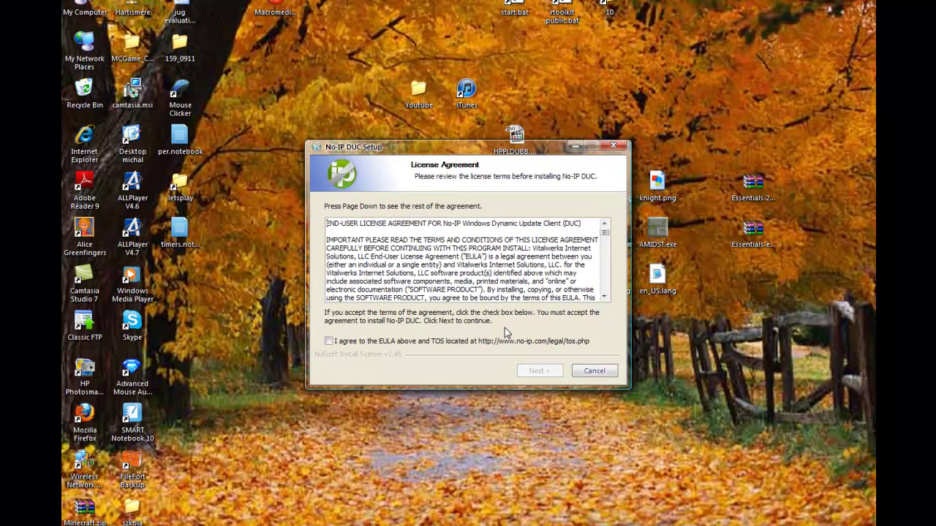
Accept the No-IP DUC licence terms and the default folder C:\Program Files\No-IP, and quit the setup before installing
{"action": "left_click", "coordinate": [365, 342]}
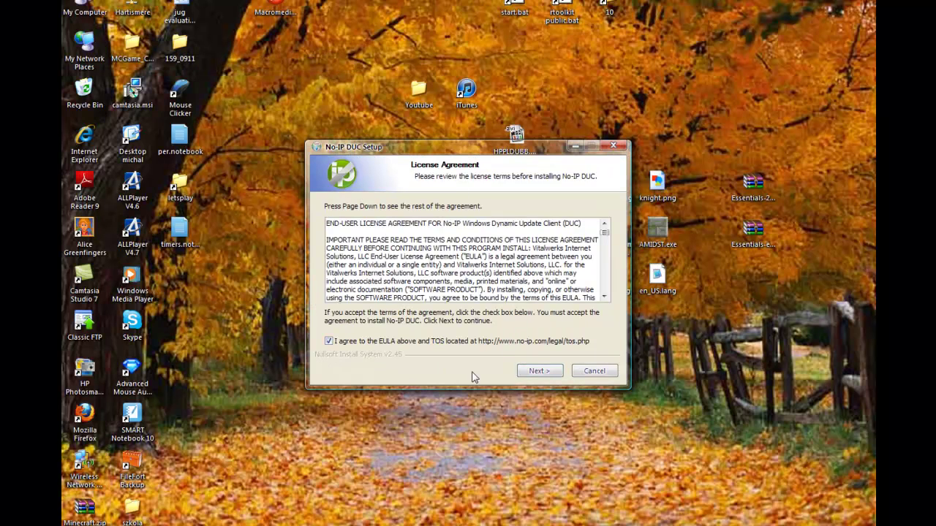
{"action": "left_click", "coordinate": [540, 373]}
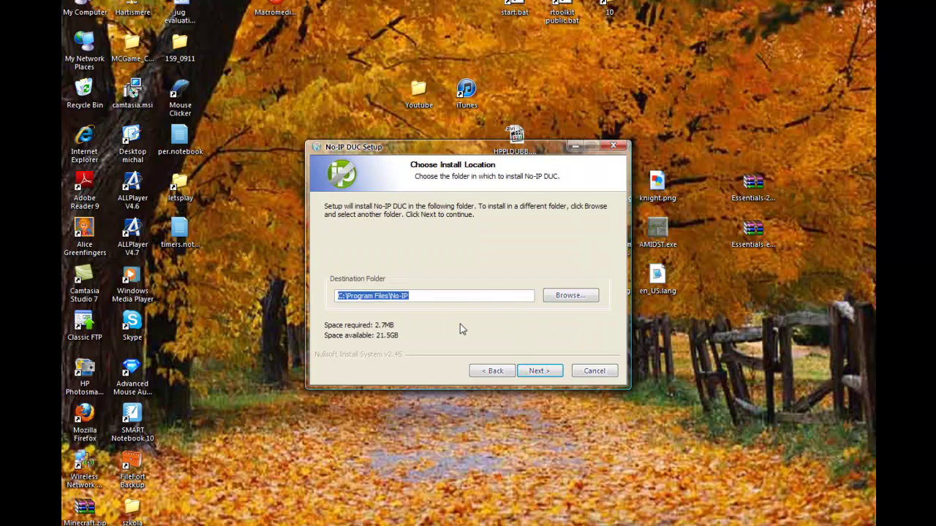
{"action": "left_click", "coordinate": [538, 371]}
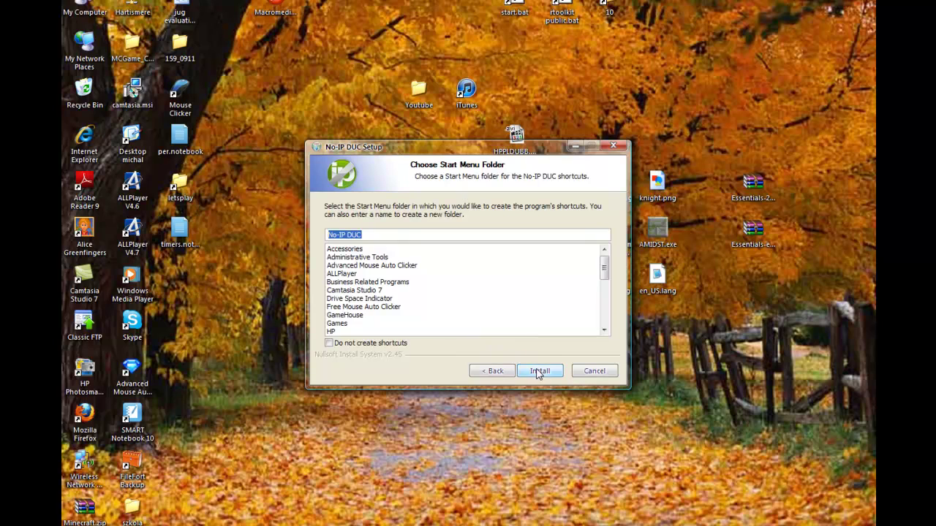
{"action": "left_click", "coordinate": [584, 373]}
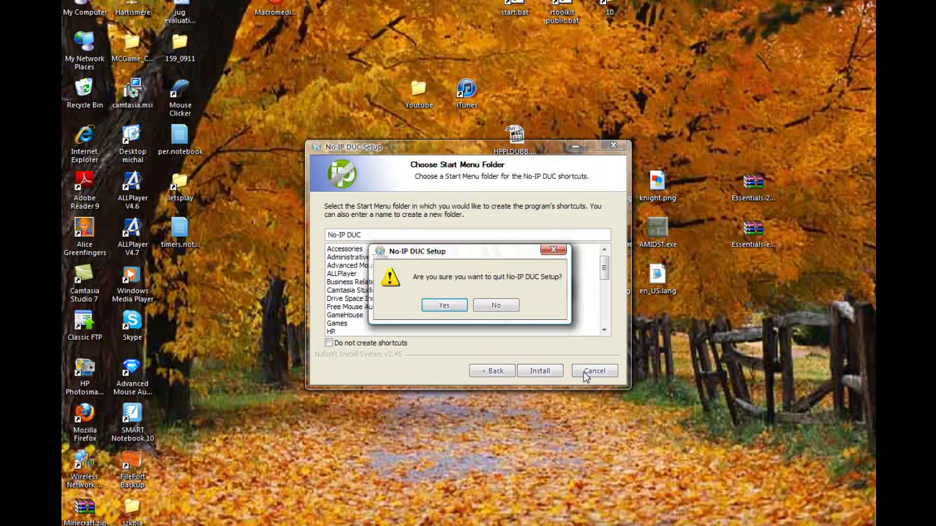
{"action": "left_click", "coordinate": [426, 304]}
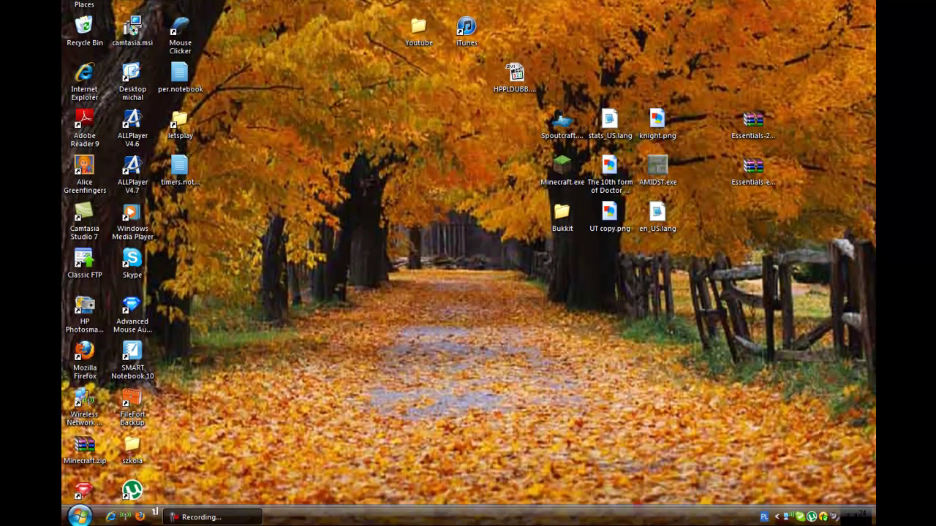
Launch the DUC 3.0 client, open its status window, and check the account sign-in form without entering any credentials
{"action": "left_click", "coordinate": [80, 517]}
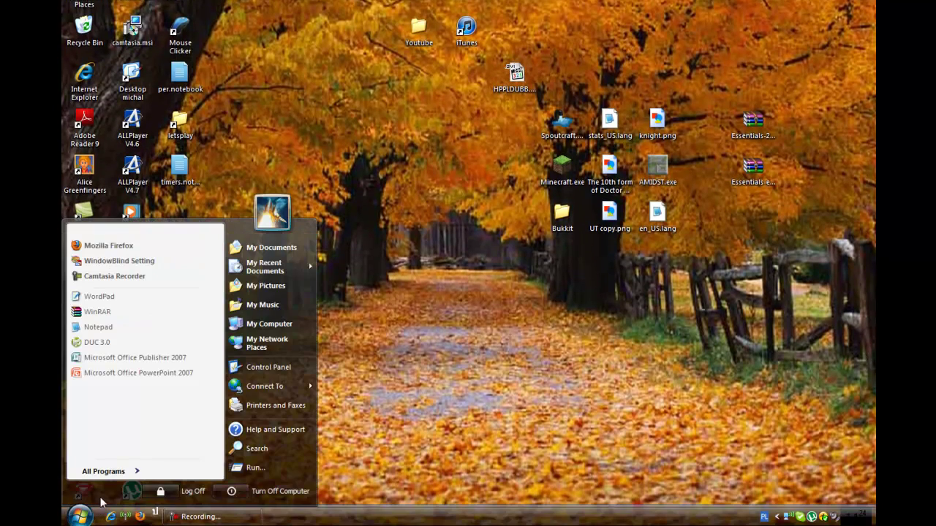
{"action": "left_click", "coordinate": [113, 356]}
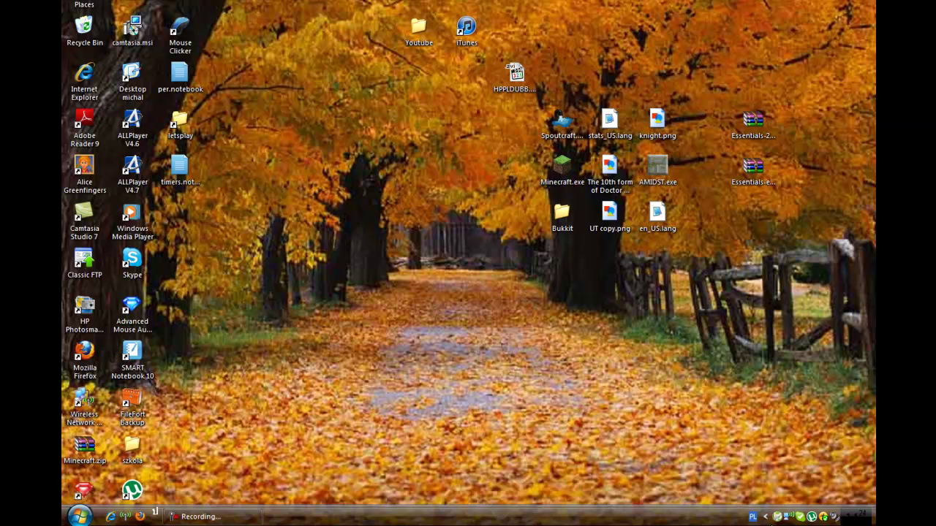
{"action": "double_click", "coordinate": [777, 517]}
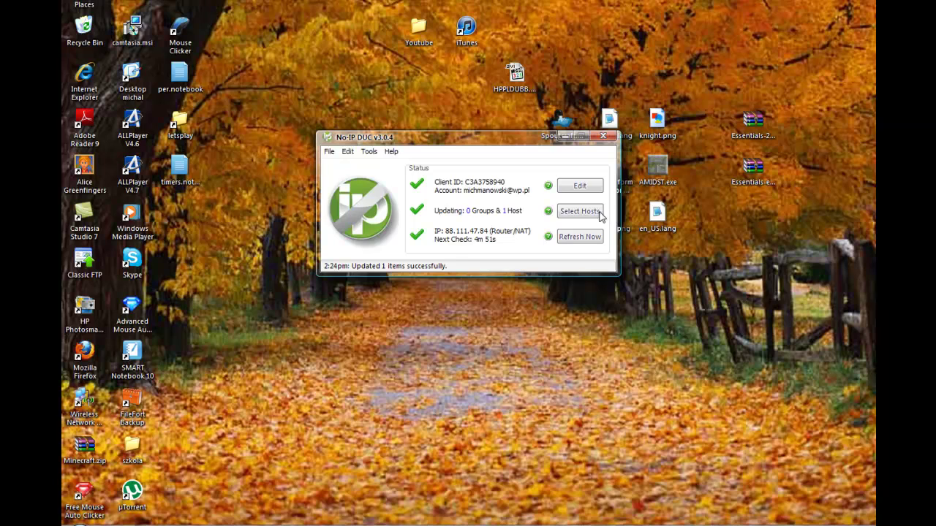
{"action": "left_click", "coordinate": [569, 192]}
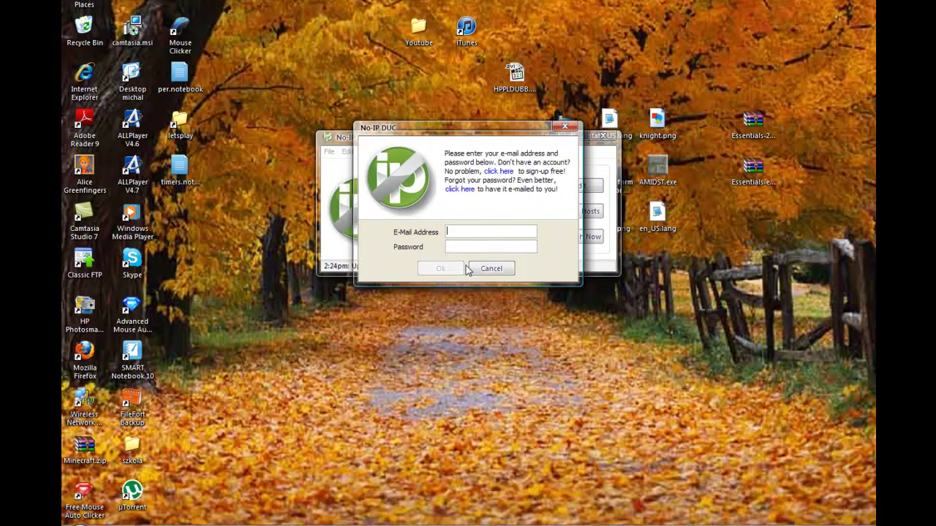
{"action": "left_click", "coordinate": [490, 269]}
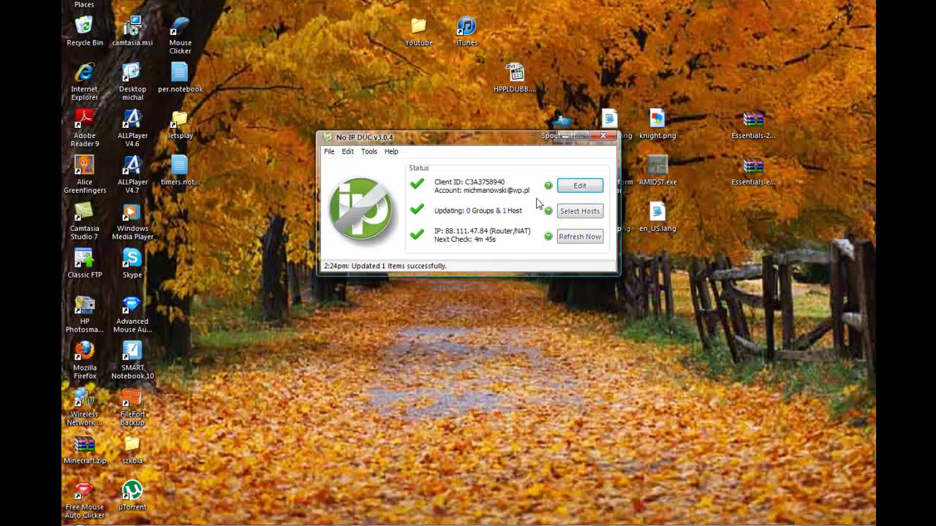
Associate only the host mcmima19.no-ip.org with the client, save the selection, and refresh the IP before minimizing the client
{"action": "left_click", "coordinate": [580, 211]}
{"action": "left_click", "coordinate": [403, 168]}
{"action": "left_click", "coordinate": [403, 157]}
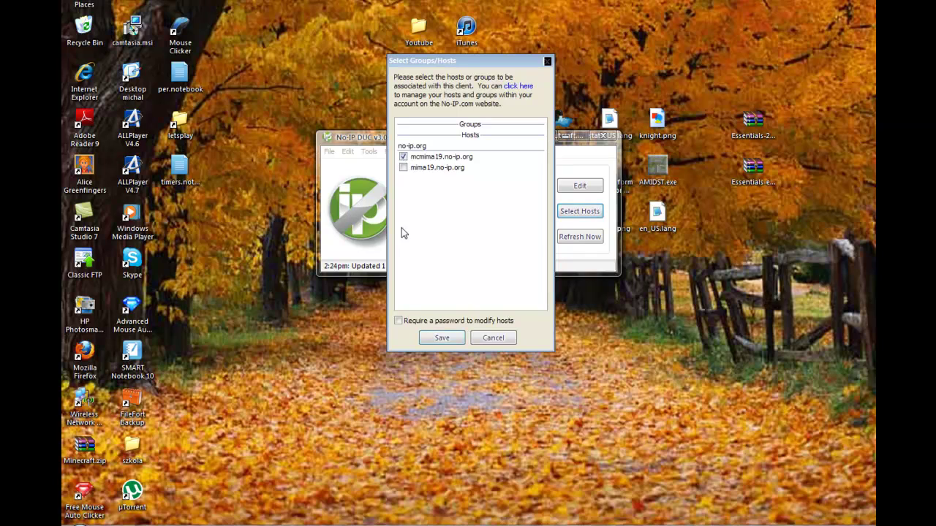
{"action": "left_click", "coordinate": [441, 338]}
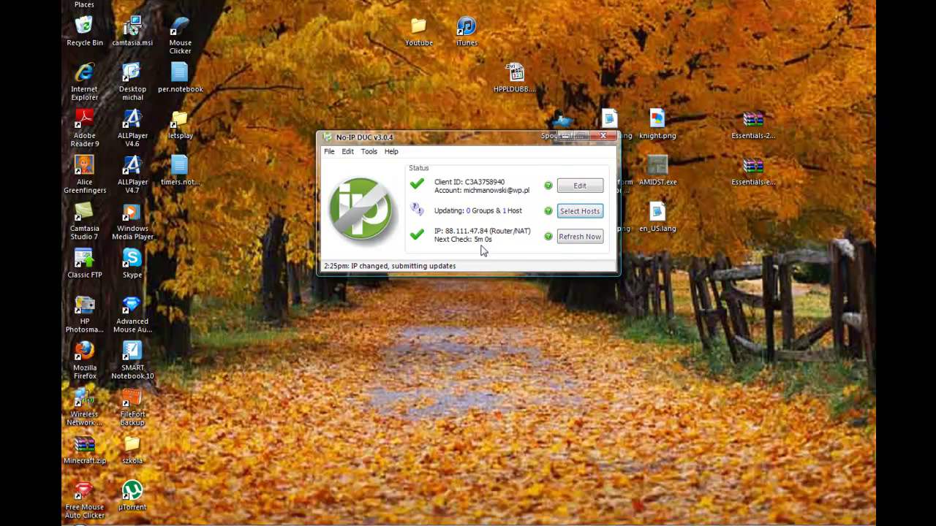
{"action": "left_click", "coordinate": [578, 237]}
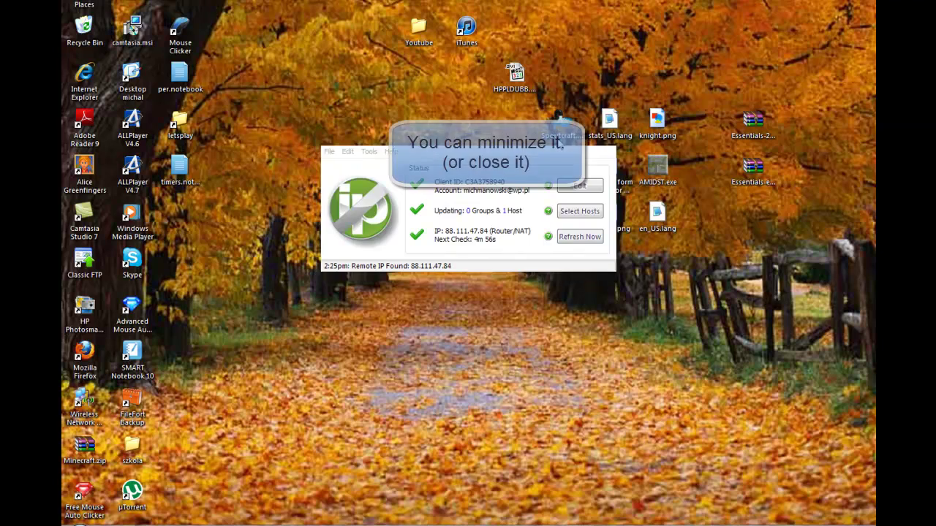
{"action": "left_click", "coordinate": [579, 135]}
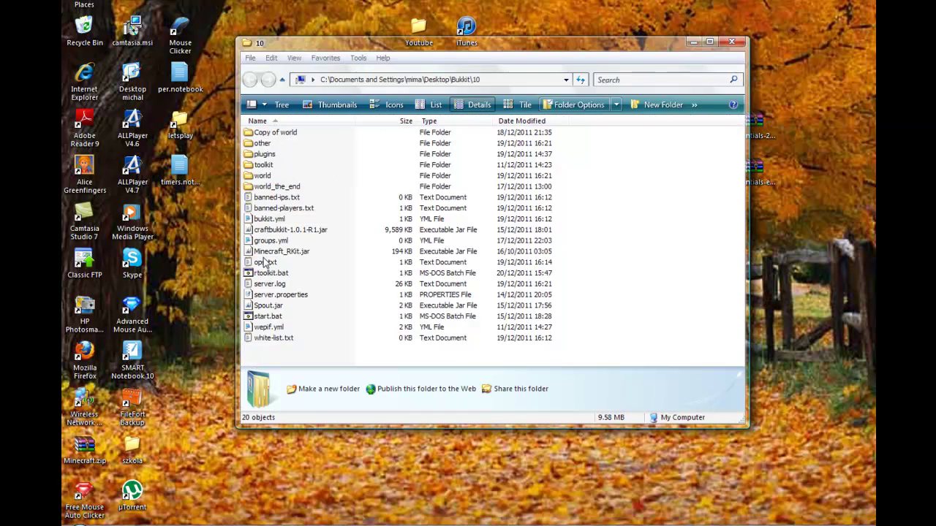
Open server.properties from the Bukkit\10 folder, examine the server-ip entry, and close the file without changes
{"action": "left_click", "coordinate": [268, 294]}
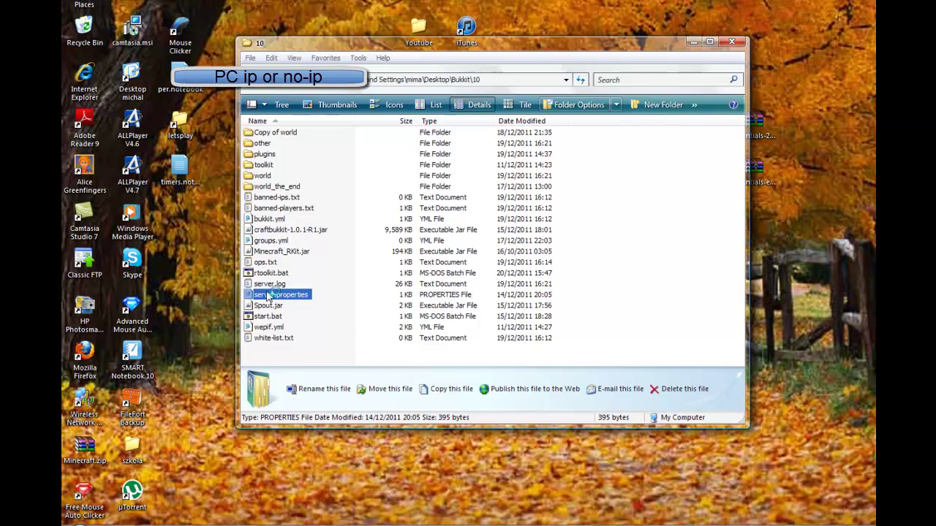
{"action": "double_click", "coordinate": [268, 295]}
{"action": "left_click_drag", "start_coordinate": [219, 81], "coordinate": [167, 82]}
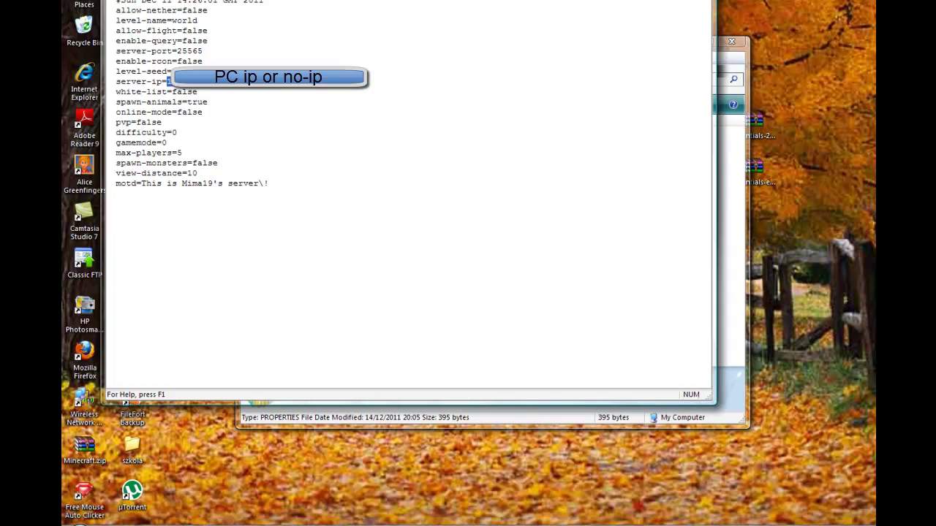
{"action": "key", "text": "alt+F4"}
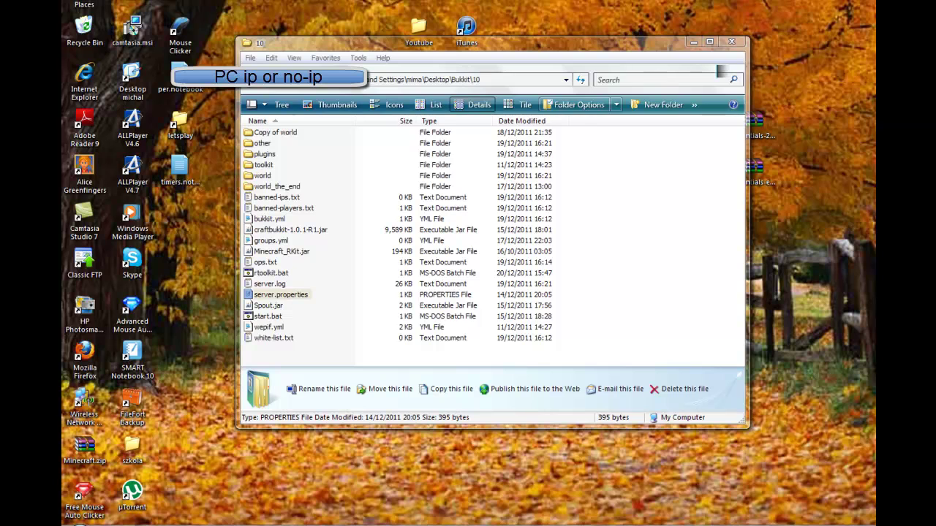